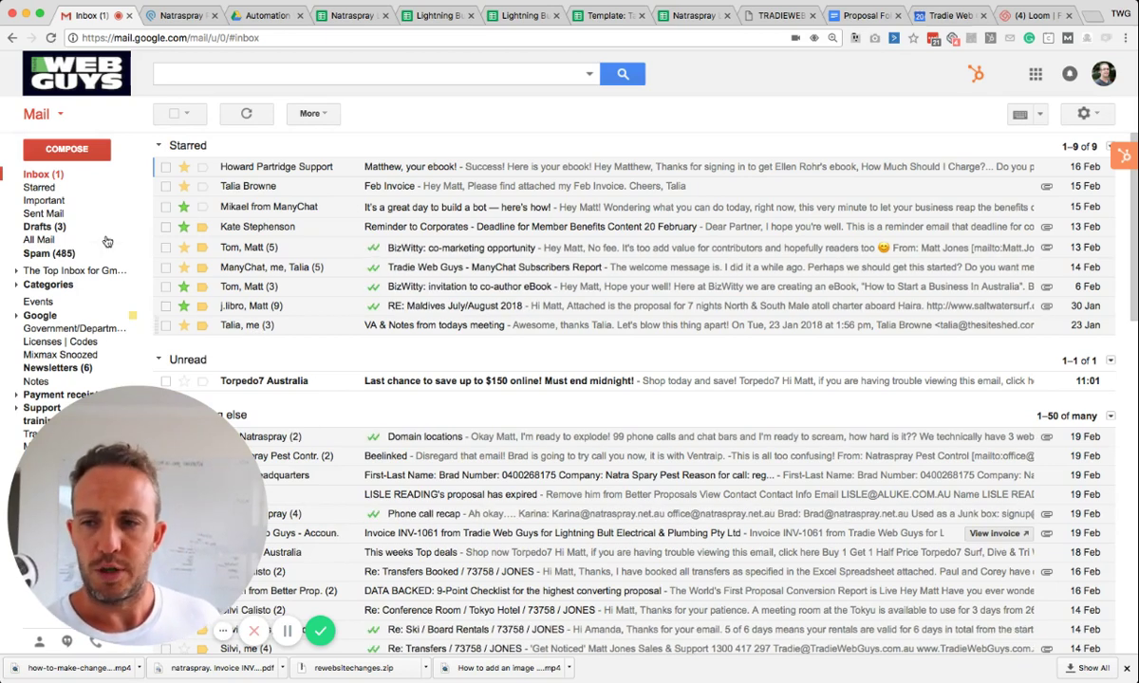
Open the Spam folder to find the WHMCS New Order Notification.
{"action": "left_click", "coordinate": [50, 254]}
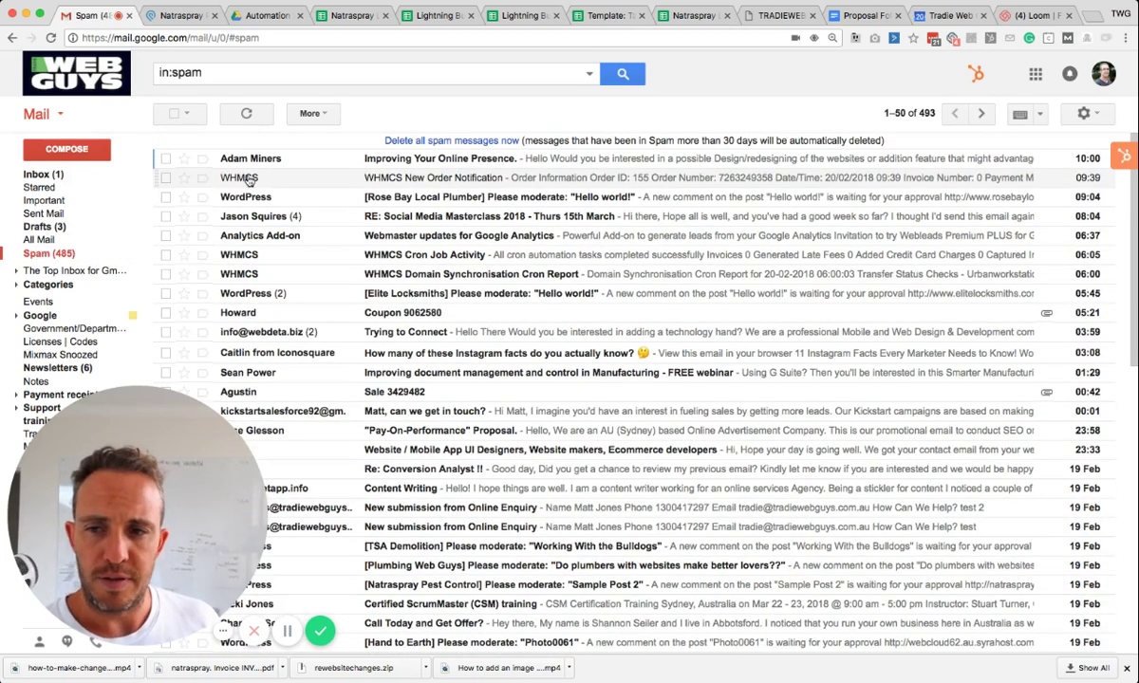
Mark the WHMCS New Order Notification spam email as Not spam.
{"action": "left_click", "coordinate": [237, 178]}
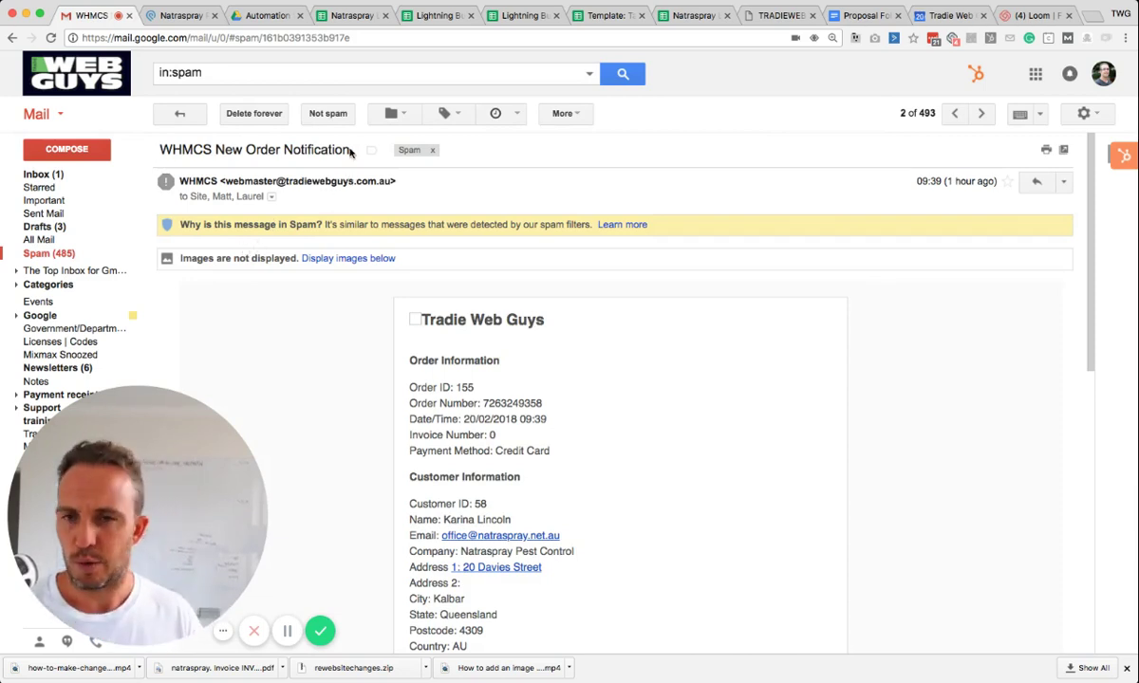
{"action": "scroll", "coordinate": [260, 244], "scroll_direction": "down", "scroll_amount": 1}
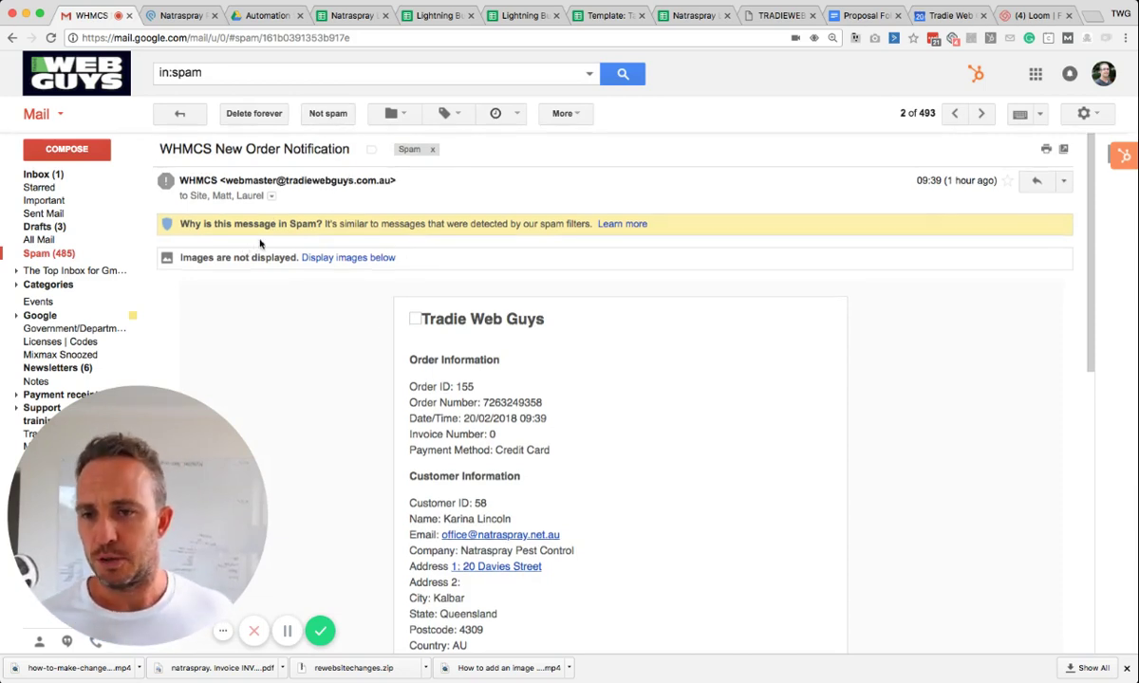
{"action": "scroll", "coordinate": [256, 209], "scroll_direction": "up", "scroll_amount": 1}
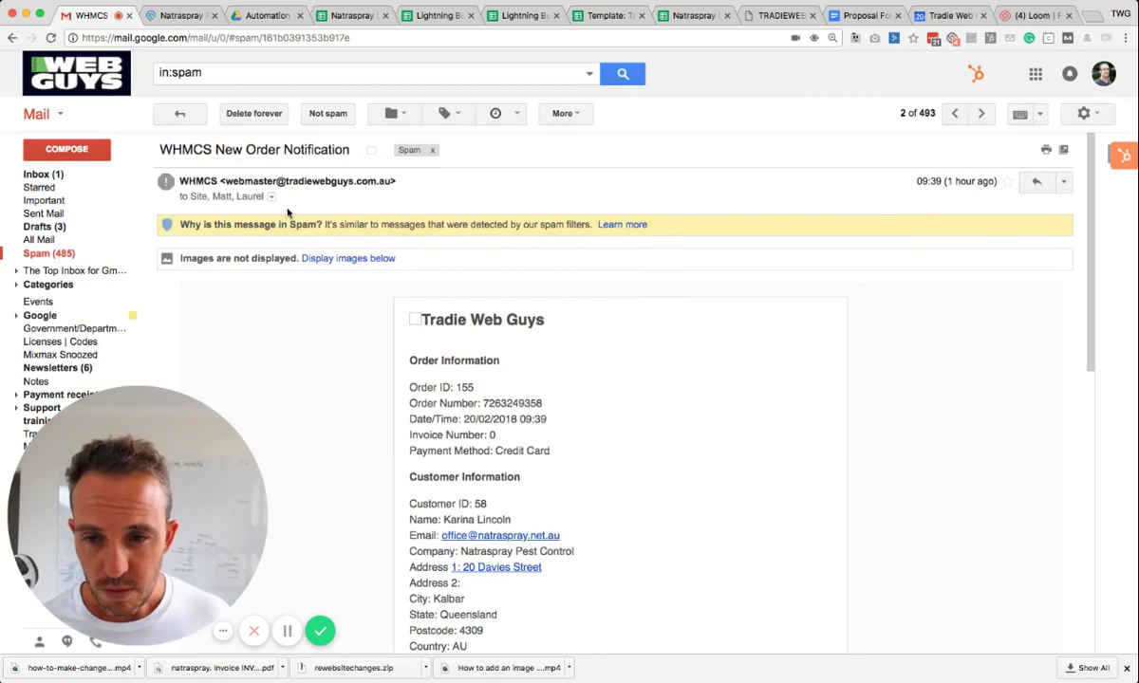
{"action": "left_click", "coordinate": [325, 114]}
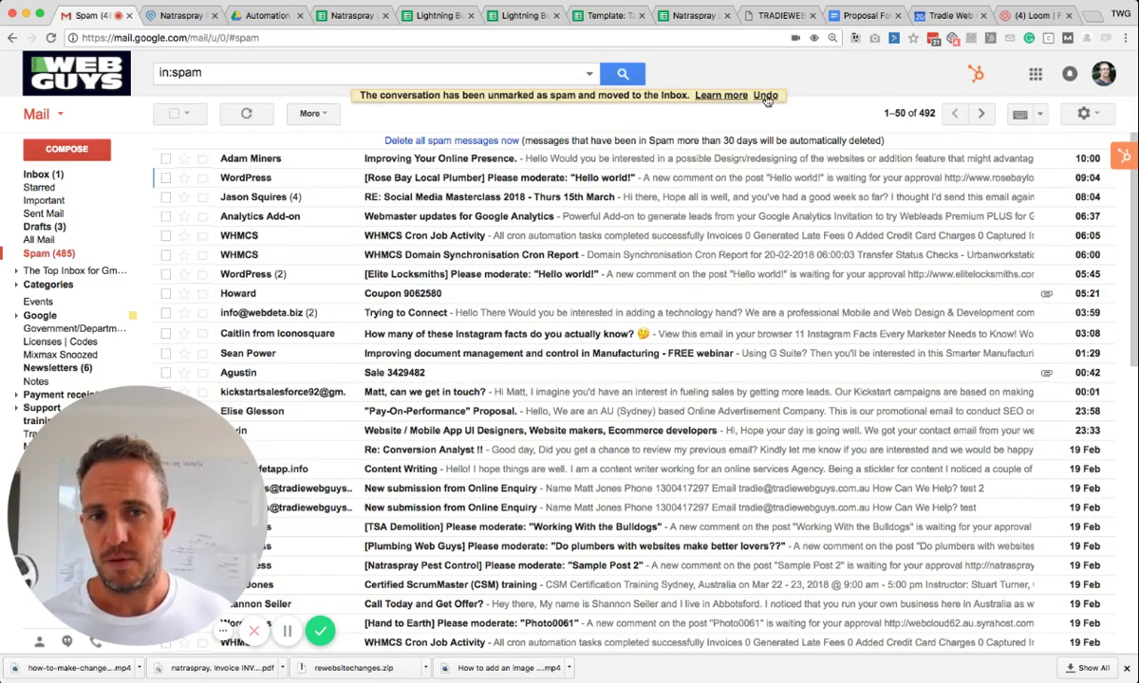
Find the recovered WHMCS email under Everything else in the Inbox.
{"action": "left_click", "coordinate": [42, 176]}
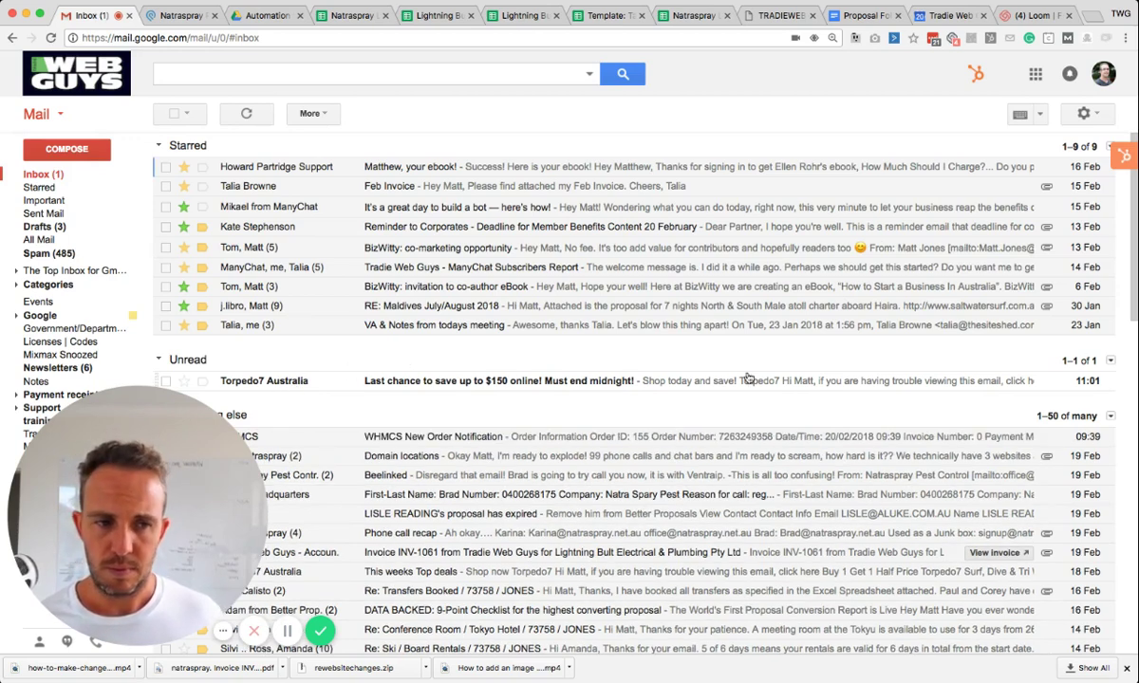
{"action": "scroll", "coordinate": [747, 379], "scroll_direction": "down", "scroll_amount": 2}
{"action": "scroll", "coordinate": [746, 379], "scroll_direction": "down", "scroll_amount": 5}
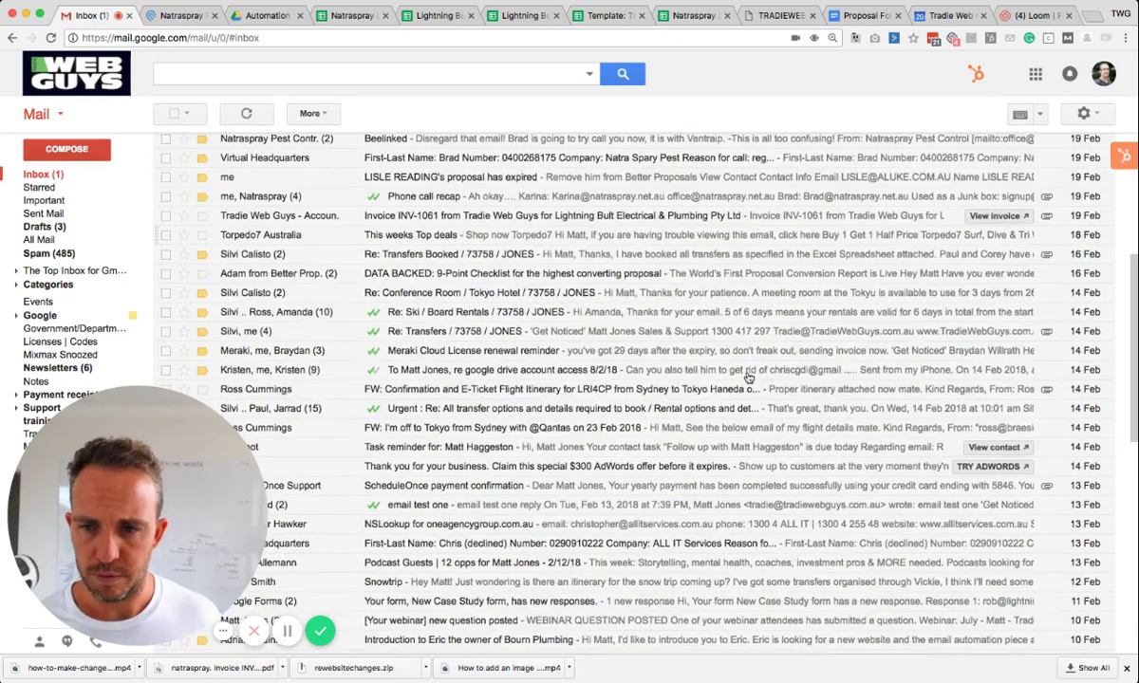
{"action": "scroll", "coordinate": [746, 379], "scroll_direction": "down", "scroll_amount": 10}
{"action": "scroll", "coordinate": [747, 379], "scroll_direction": "up", "scroll_amount": 1}
{"action": "scroll", "coordinate": [747, 379], "scroll_direction": "up", "scroll_amount": 3}
{"action": "scroll", "coordinate": [747, 379], "scroll_direction": "up", "scroll_amount": 3}
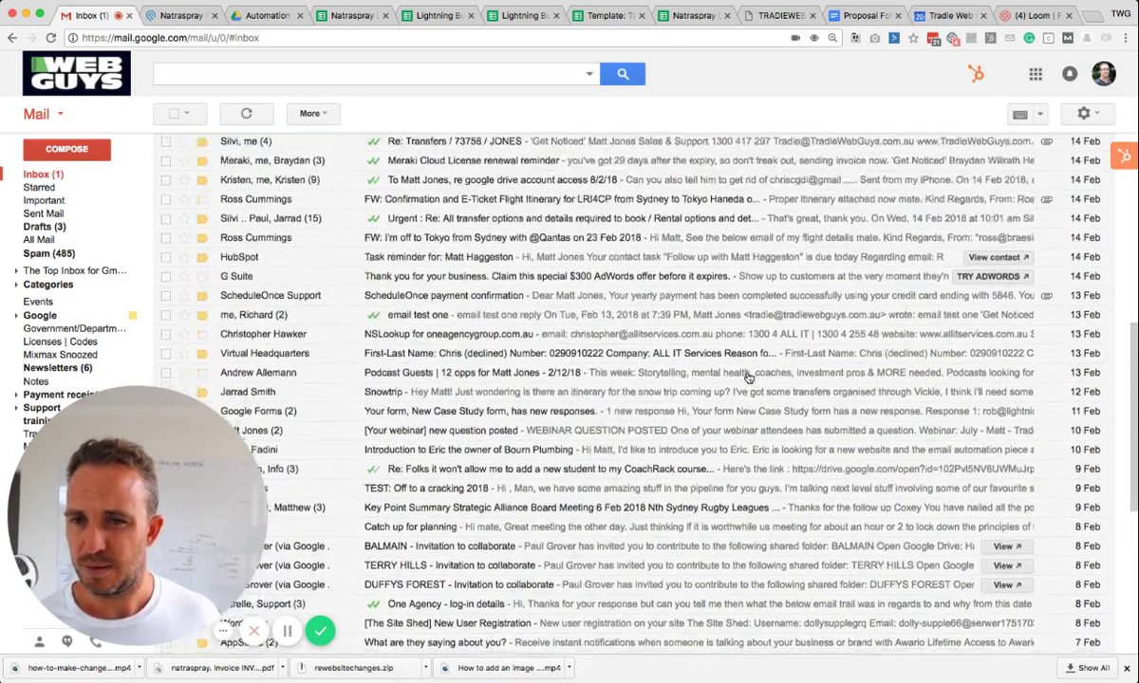
{"action": "scroll", "coordinate": [747, 378], "scroll_direction": "up", "scroll_amount": 2}
{"action": "scroll", "coordinate": [747, 379], "scroll_direction": "up", "scroll_amount": 1}
{"action": "scroll", "coordinate": [747, 379], "scroll_direction": "up", "scroll_amount": 3}
{"action": "scroll", "coordinate": [747, 379], "scroll_direction": "up", "scroll_amount": 4}
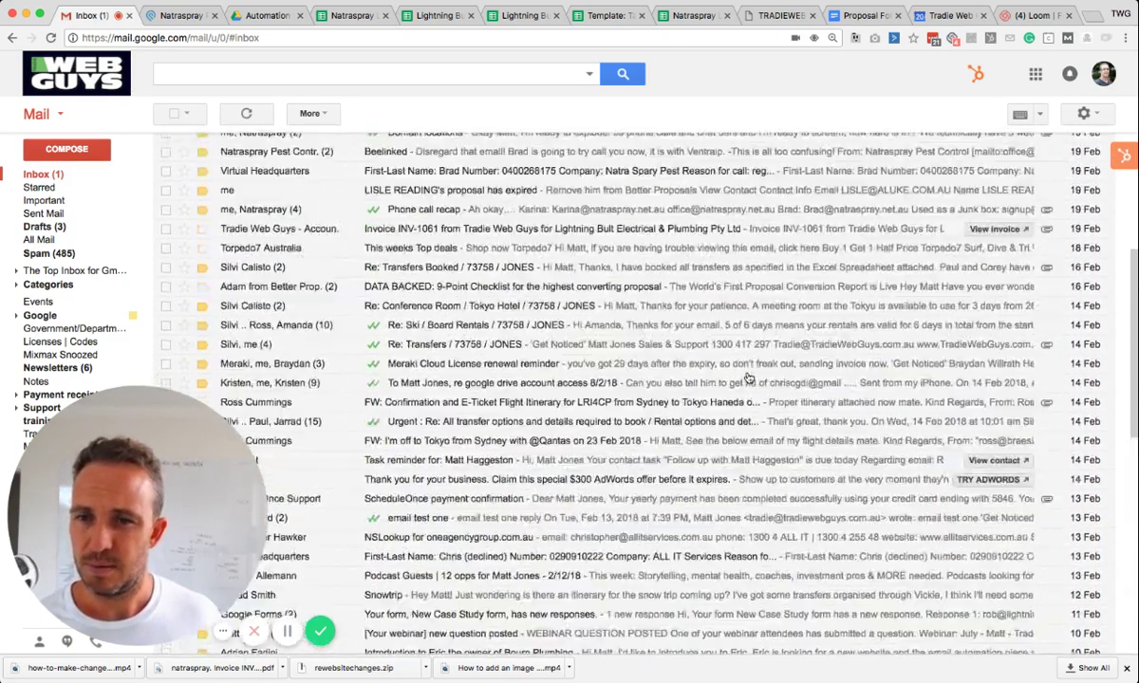
{"action": "scroll", "coordinate": [747, 378], "scroll_direction": "up", "scroll_amount": 1}
{"action": "scroll", "coordinate": [747, 379], "scroll_direction": "up", "scroll_amount": 1}
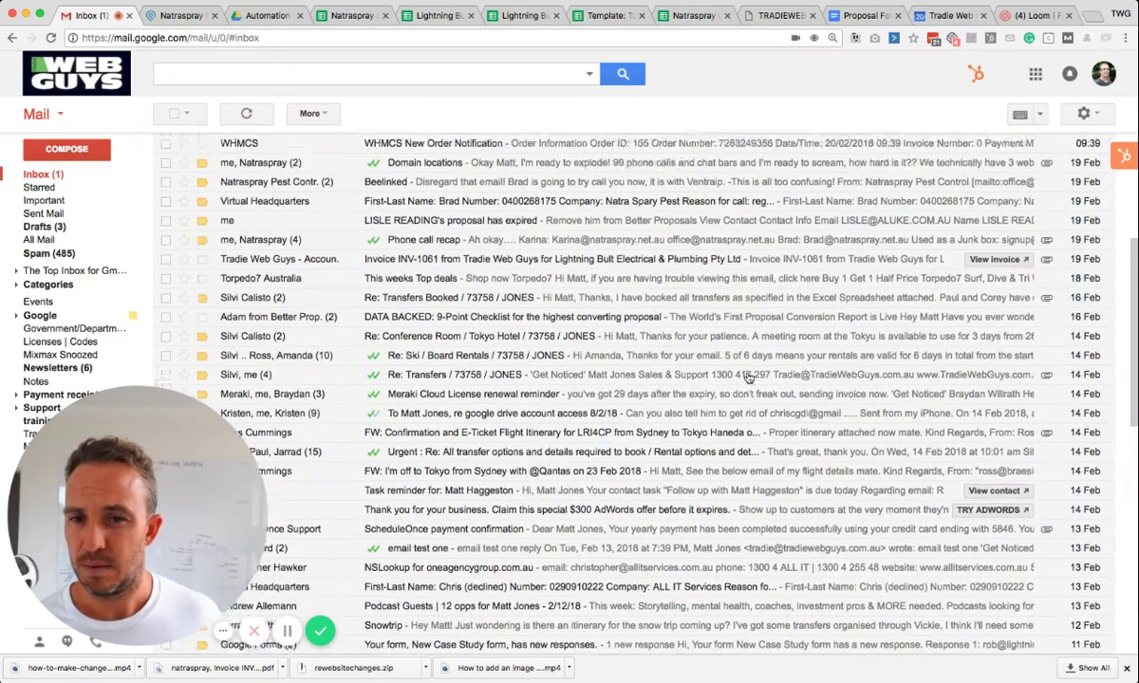
{"action": "scroll", "coordinate": [747, 379], "scroll_direction": "up", "scroll_amount": 1}
{"action": "scroll", "coordinate": [747, 378], "scroll_direction": "up", "scroll_amount": 1}
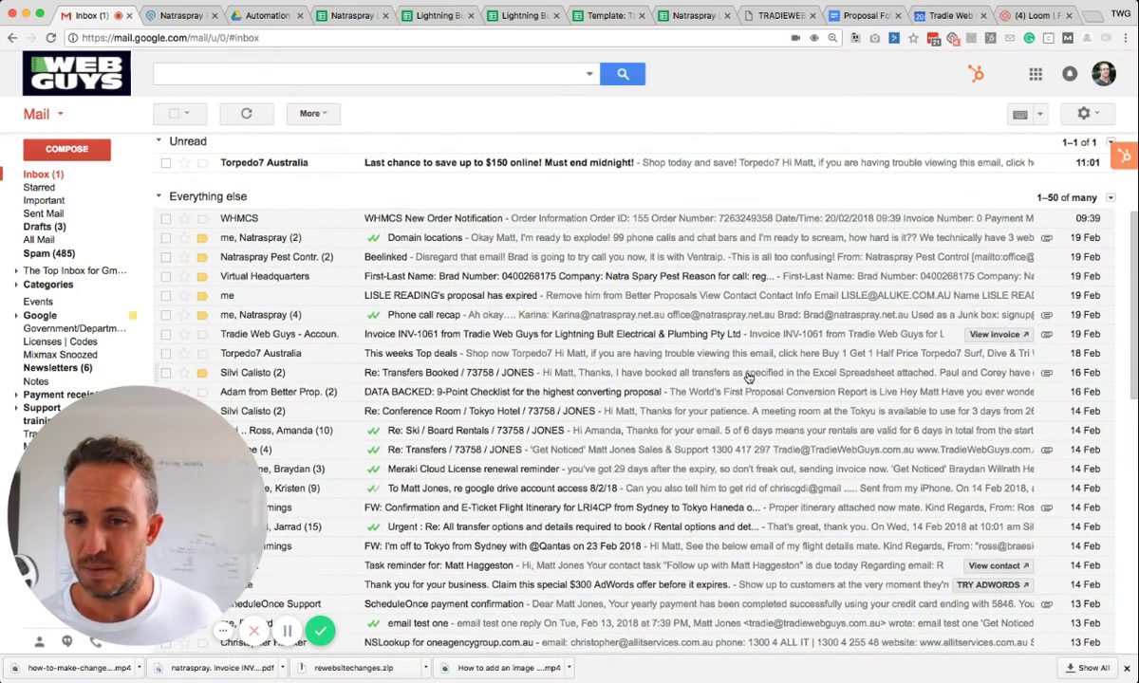
Open the WHMCS New Order Notification from the Inbox and select its subject line.
{"action": "left_click", "coordinate": [239, 219]}
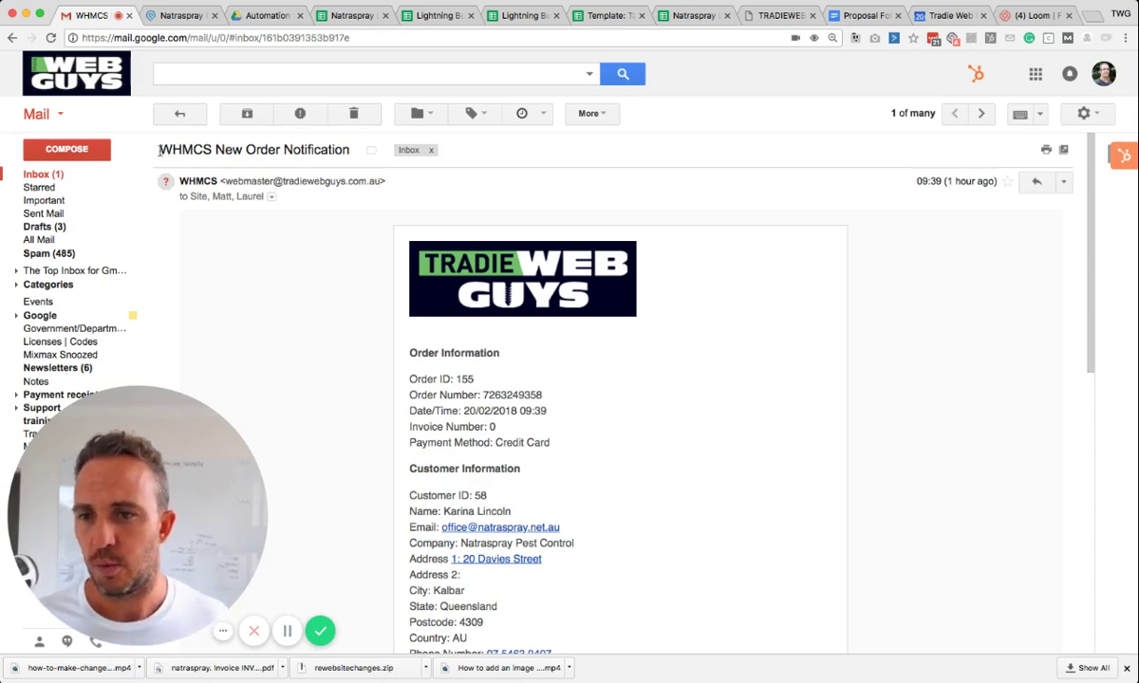
{"action": "left_click_drag", "start_coordinate": [159, 150], "coordinate": [346, 155]}
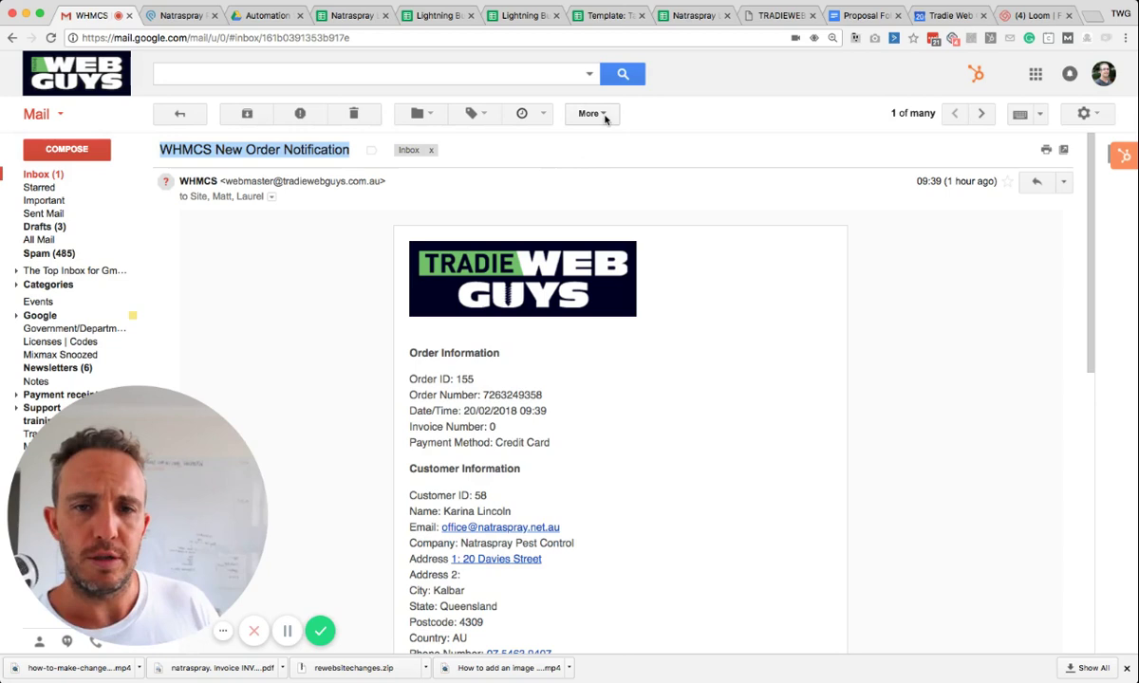
{"action": "left_click", "coordinate": [604, 118]}
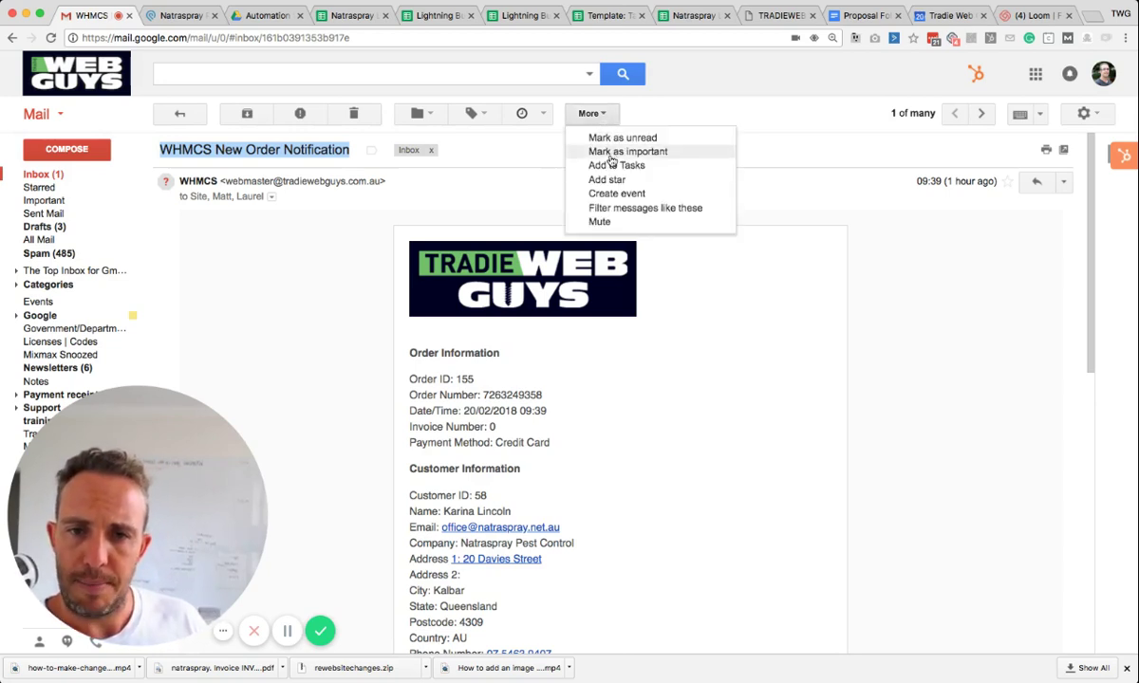
Draft a filter for the webmaster sender with subject 'WHMCS New Order Notification'.
{"action": "left_click", "coordinate": [631, 210]}
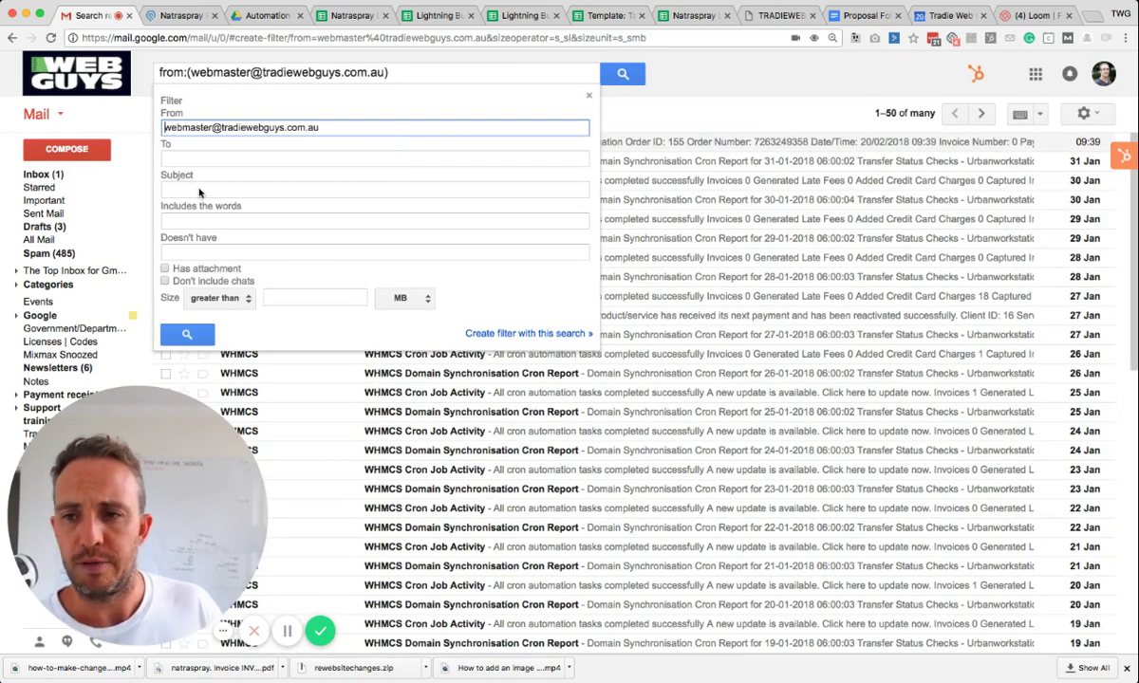
{"action": "left_click", "coordinate": [184, 187]}
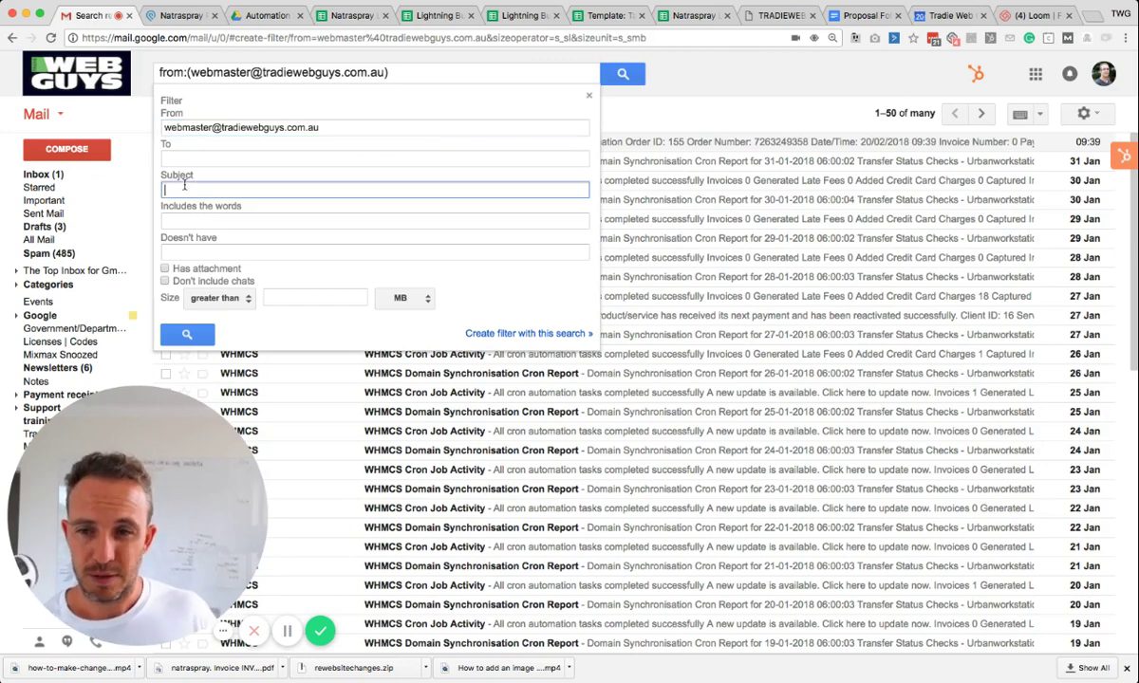
{"action": "type", "text": "WHMCS New Order Notification"}
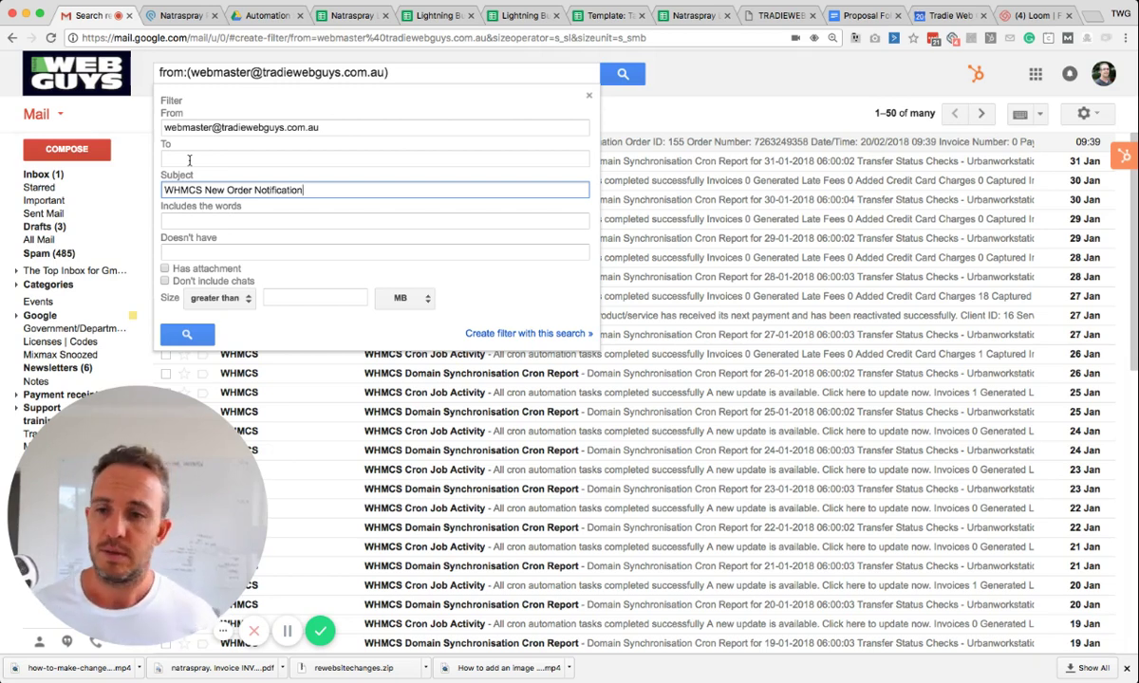
{"action": "left_click", "coordinate": [527, 334]}
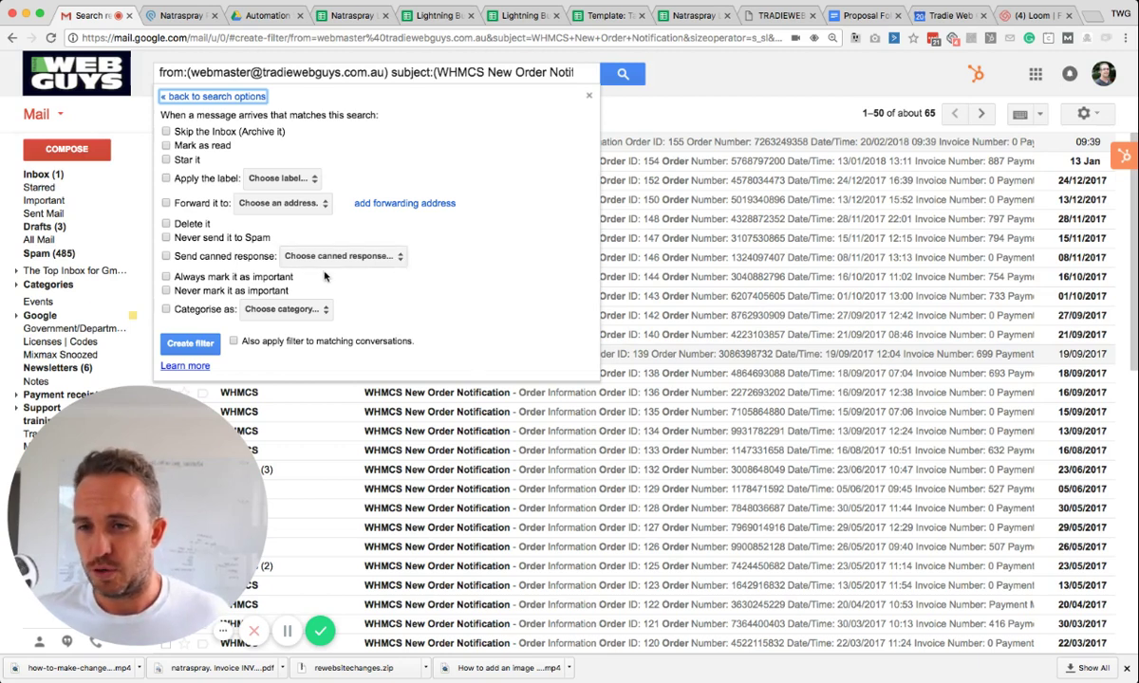
Save the filter with Never send to Spam, applied to existing matching conversations.
{"action": "left_click", "coordinate": [167, 238]}
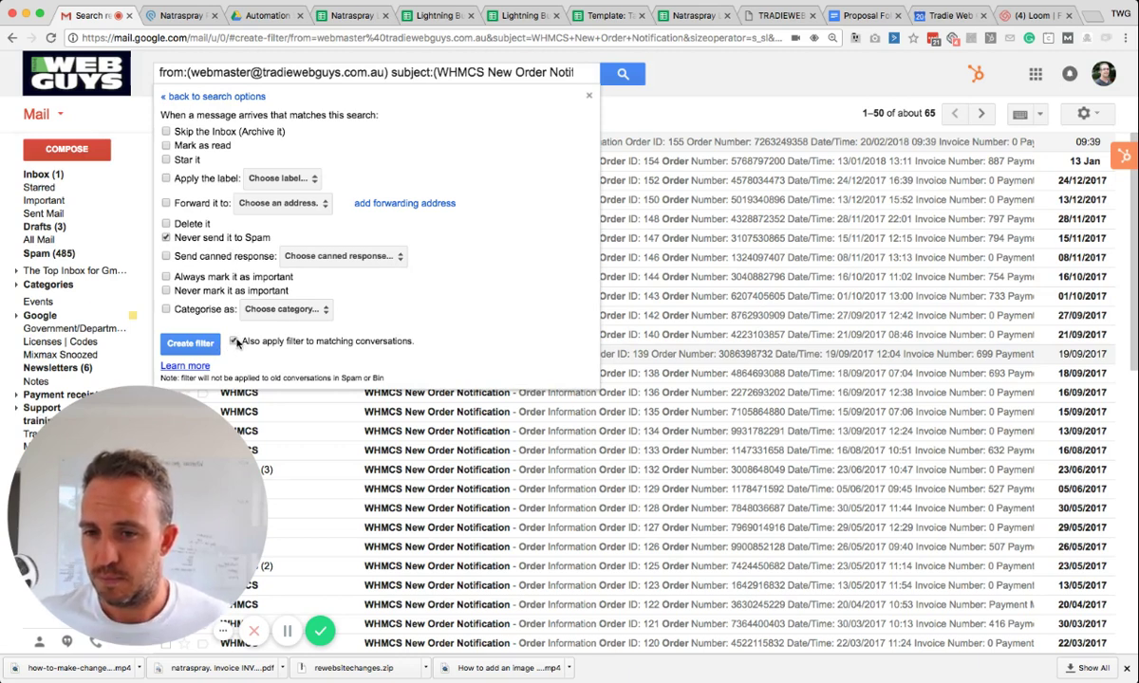
{"action": "left_click", "coordinate": [236, 342]}
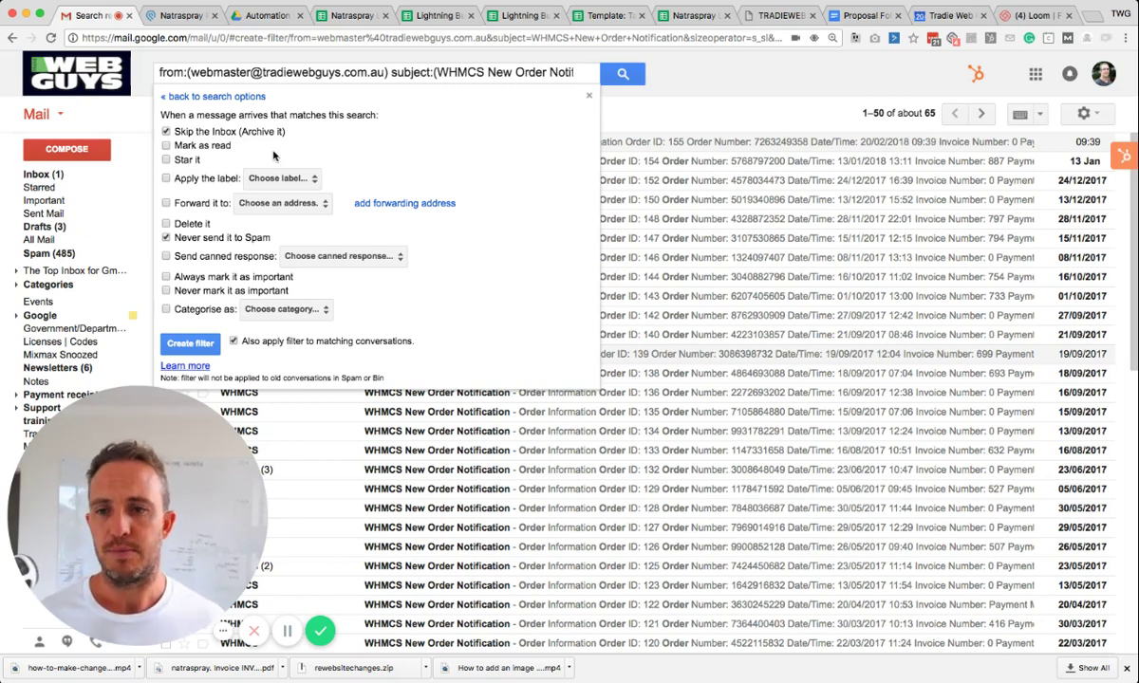
{"action": "left_click", "coordinate": [191, 344]}
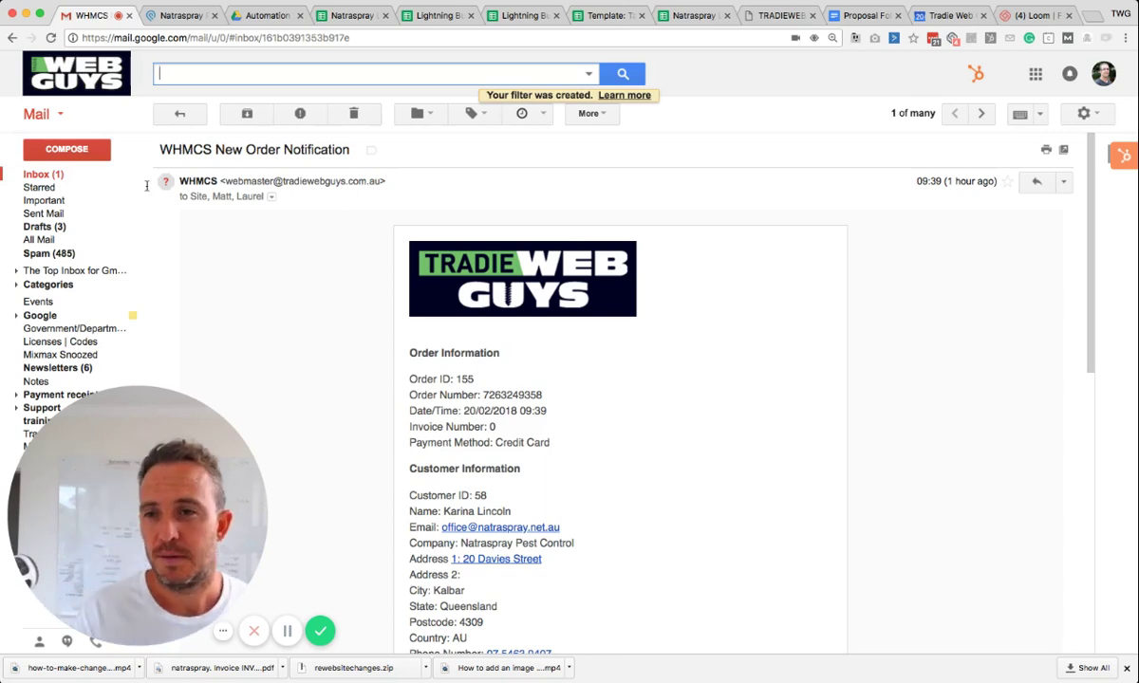
Confirm in All Mail that the WHMCS New Order Notification is archived outside the Inbox.
{"action": "left_click", "coordinate": [86, 177]}
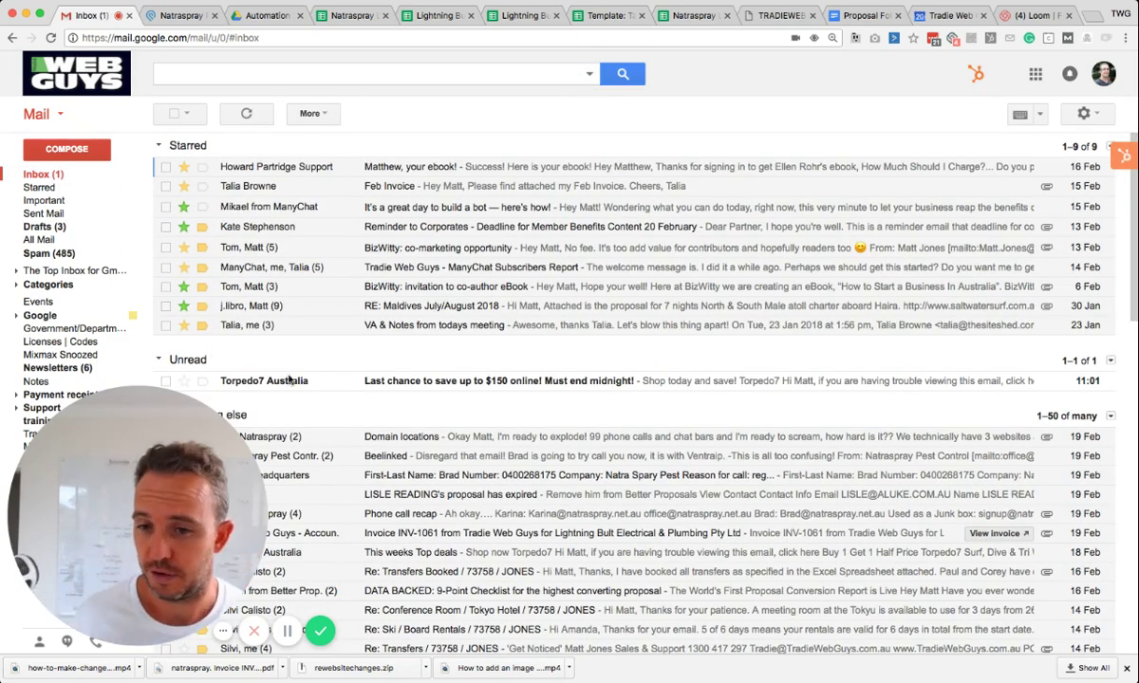
{"action": "scroll", "coordinate": [322, 356], "scroll_direction": "down", "scroll_amount": 2}
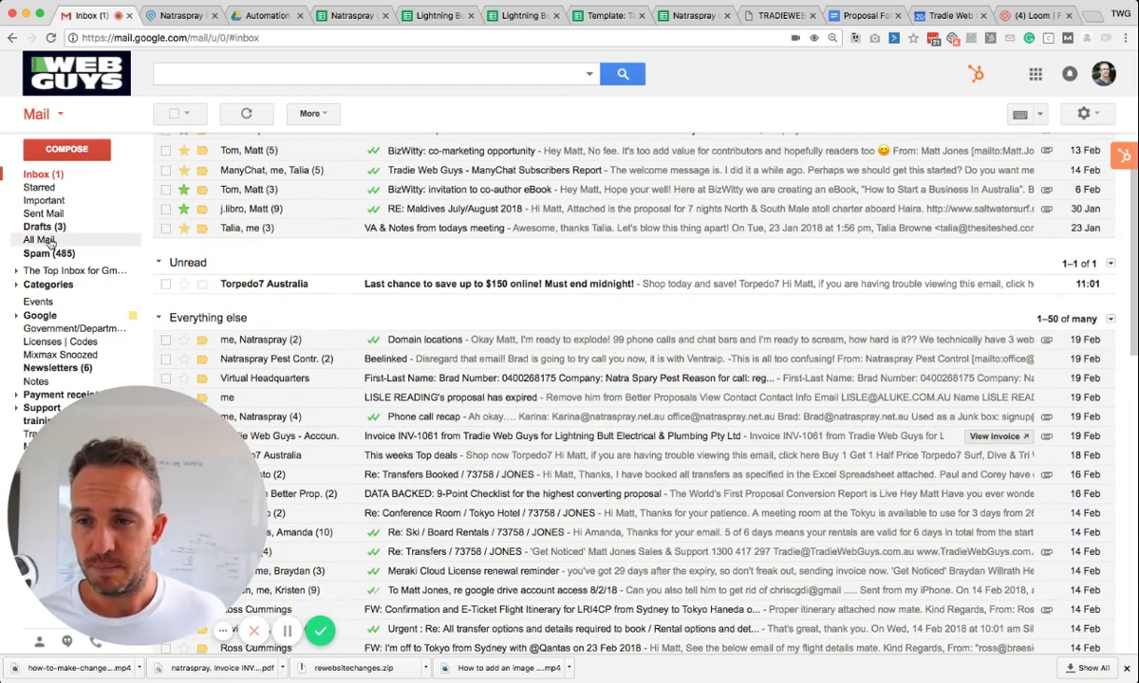
{"action": "left_click", "coordinate": [51, 243]}
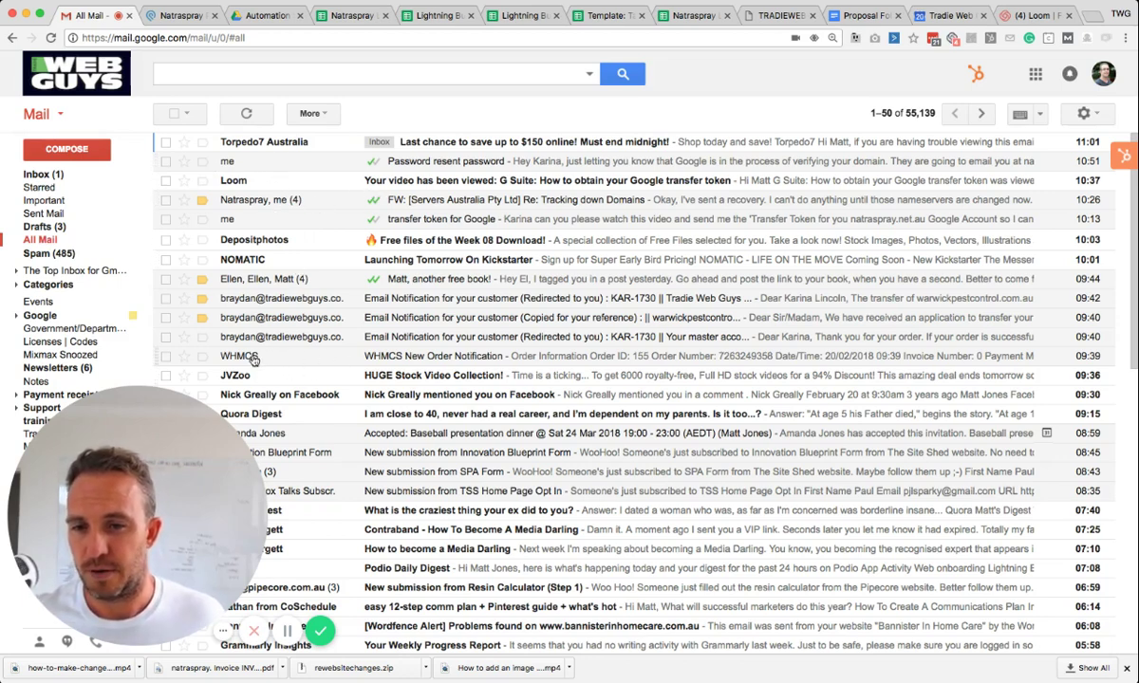
{"action": "left_click", "coordinate": [166, 357]}
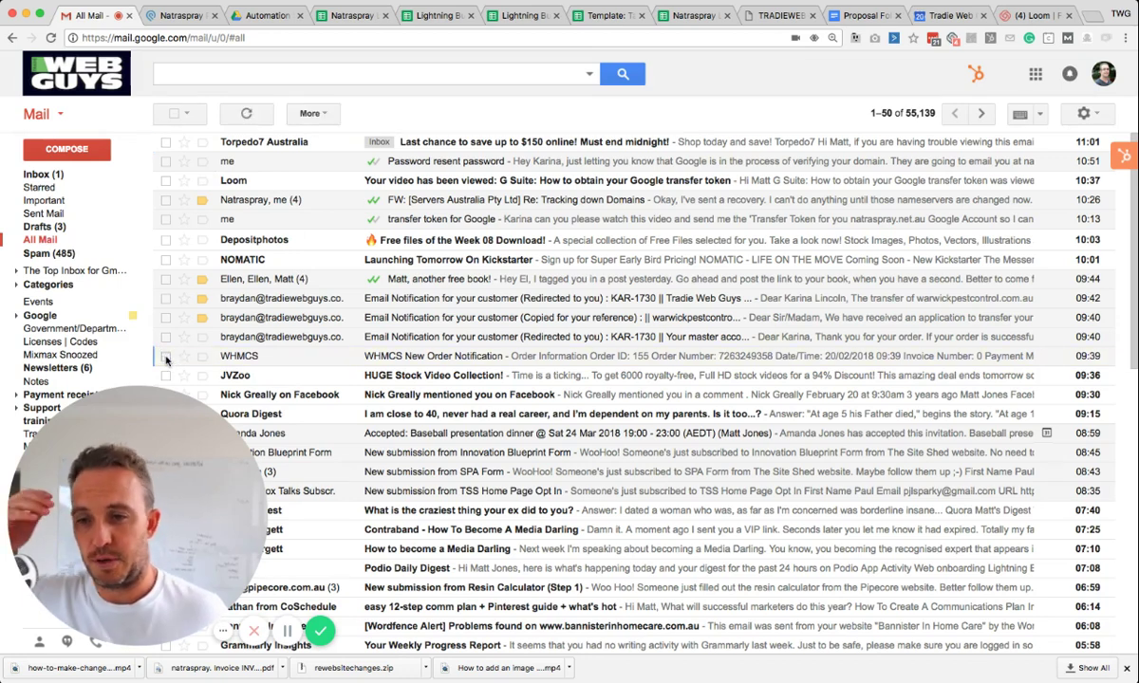